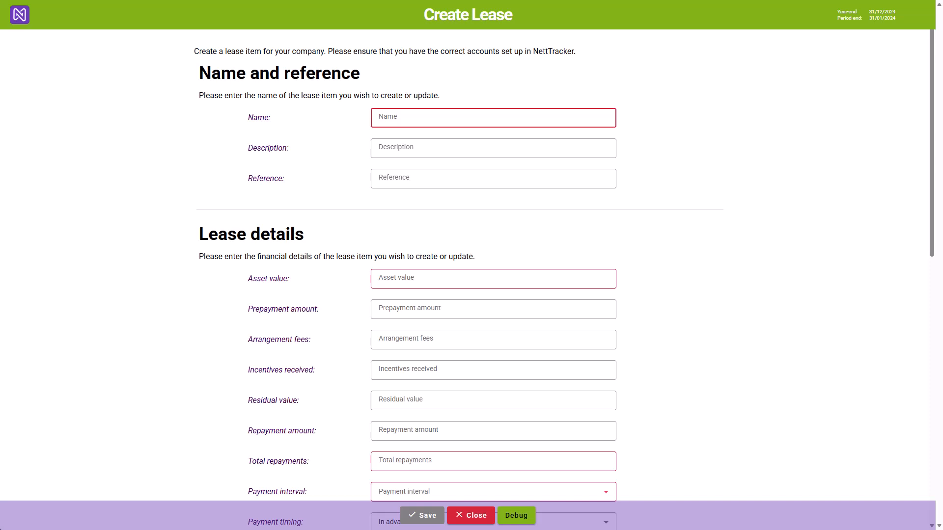
Step: Name the new lease "Office Machinery for 3 Years"
text(Off)
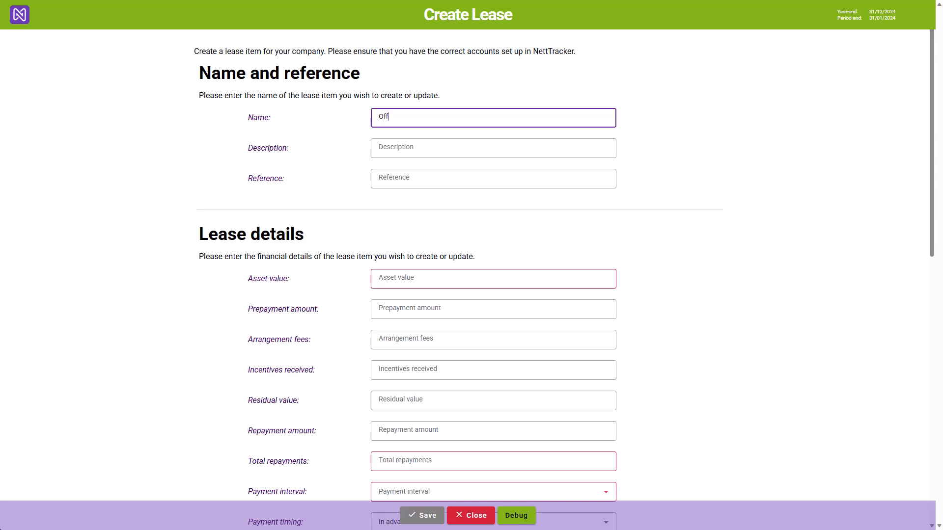
text(ice Machinery fo)
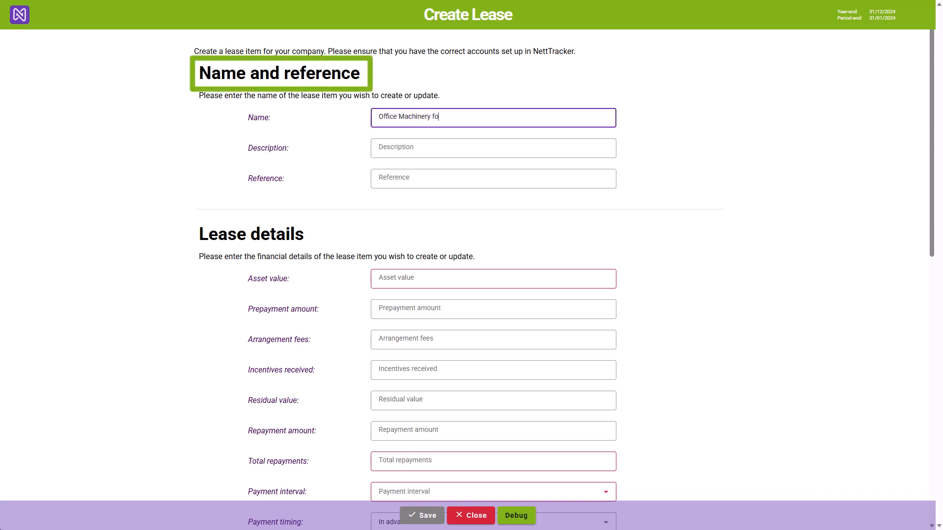
text(r 3 Years)
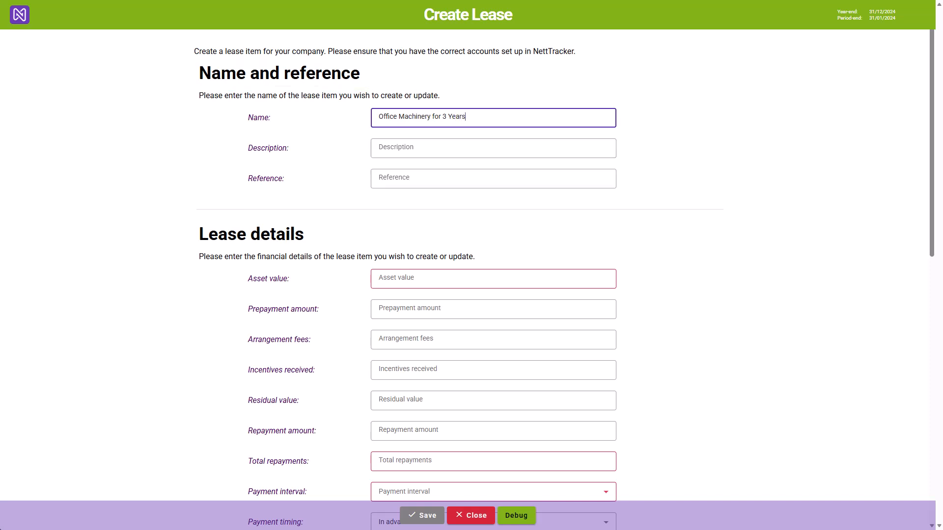
Step: Enter an asset value of 50000, a prepayment amount of 5000 and arrangement fees of 1000 in the lease details
click(398, 279)
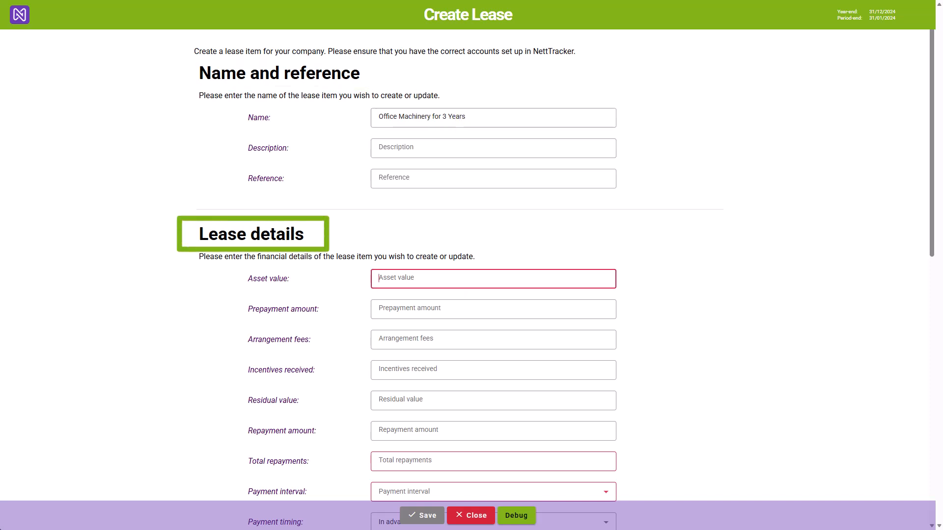
text(50000)
key(Tab)
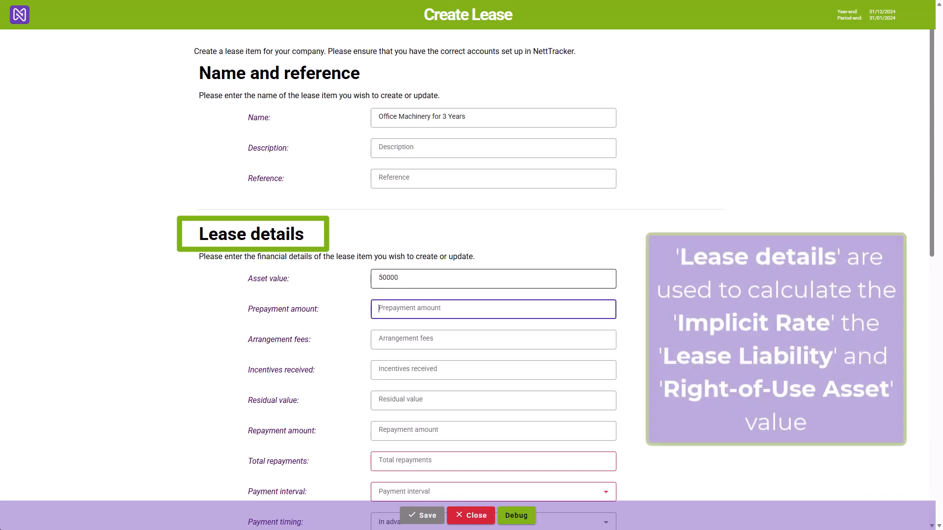
text(5000)
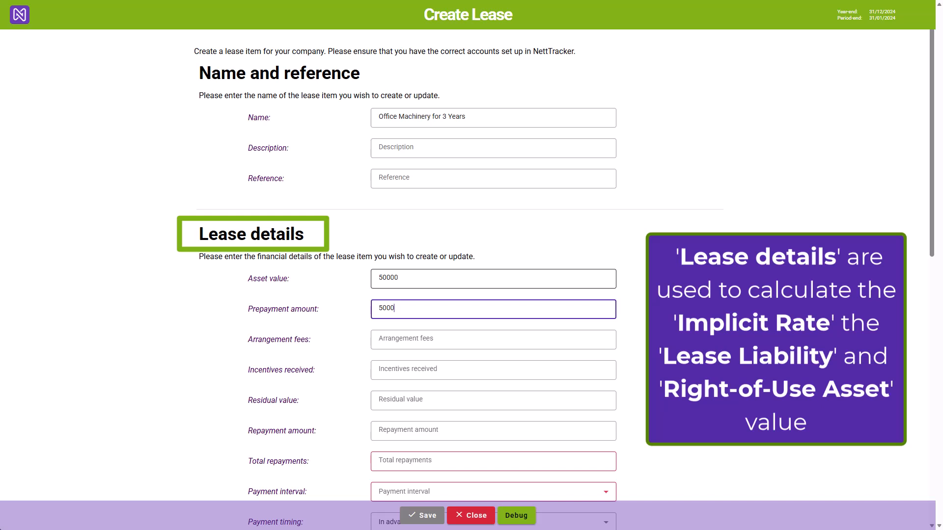
key(Tab)
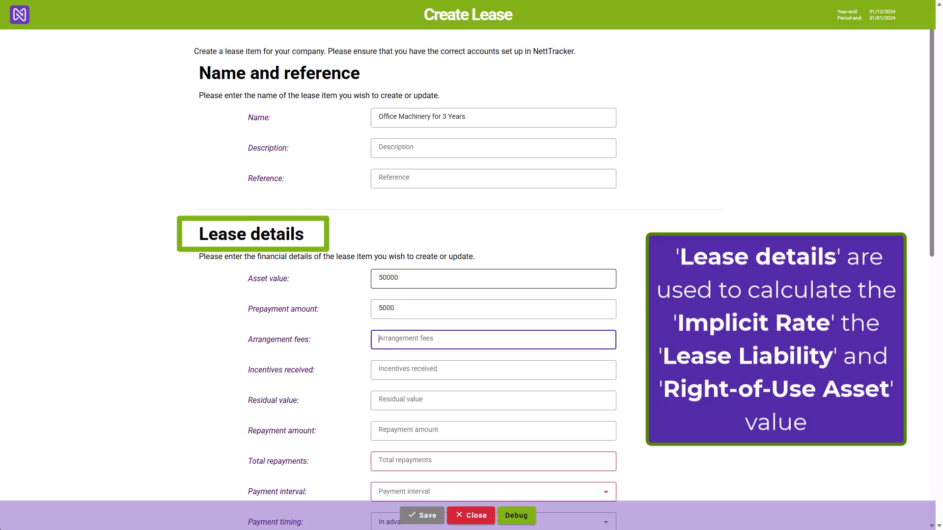
text(1000)
key(Tab)
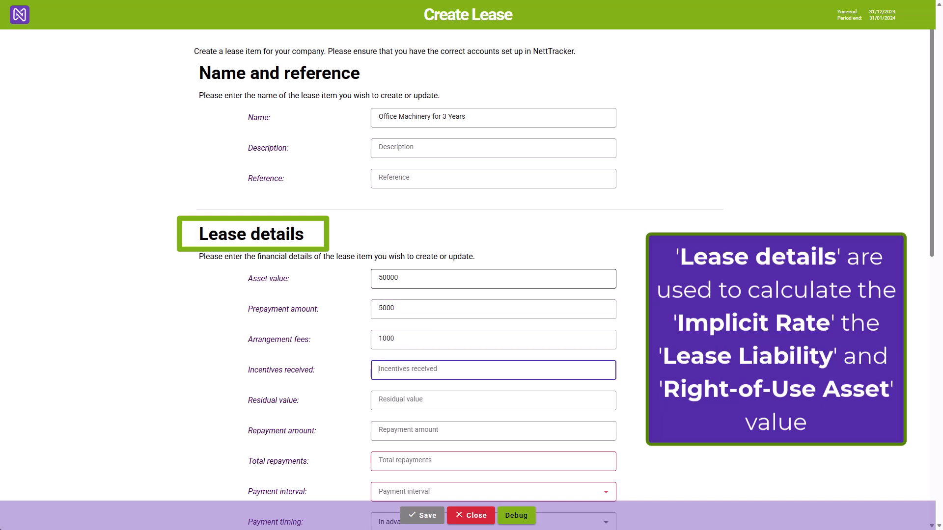
Step: Set incentives received to 500, residual value to 10000, repayment amount to 1300 and total repayments to 36
text(500)
key(Tab)
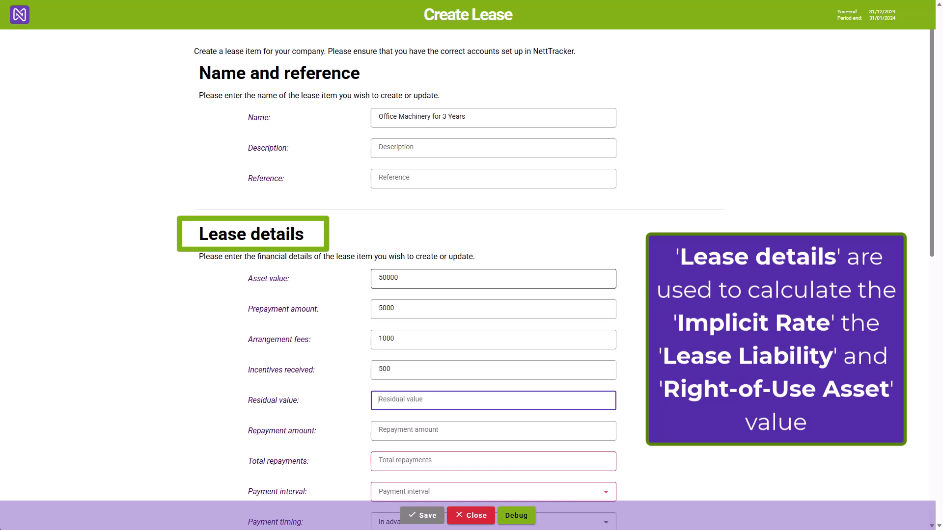
text(10000)
key(Tab)
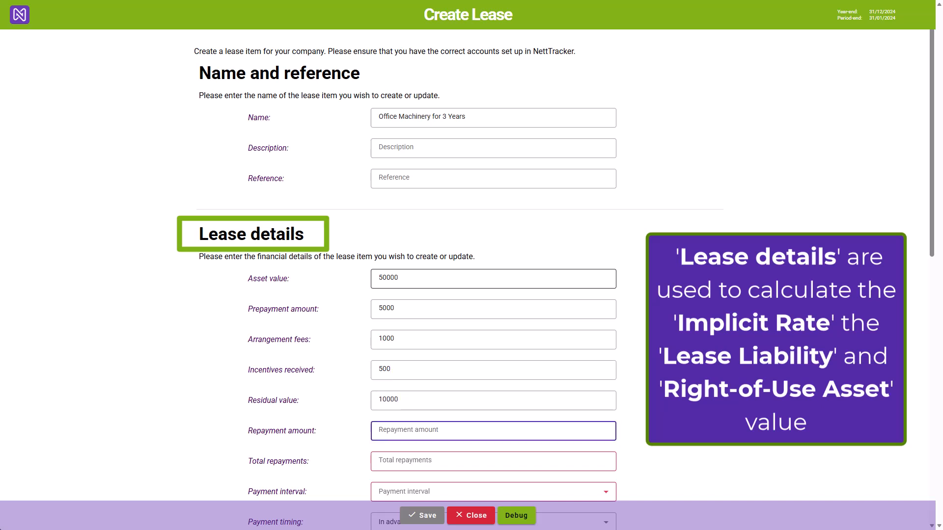
text(1300)
key(Return)
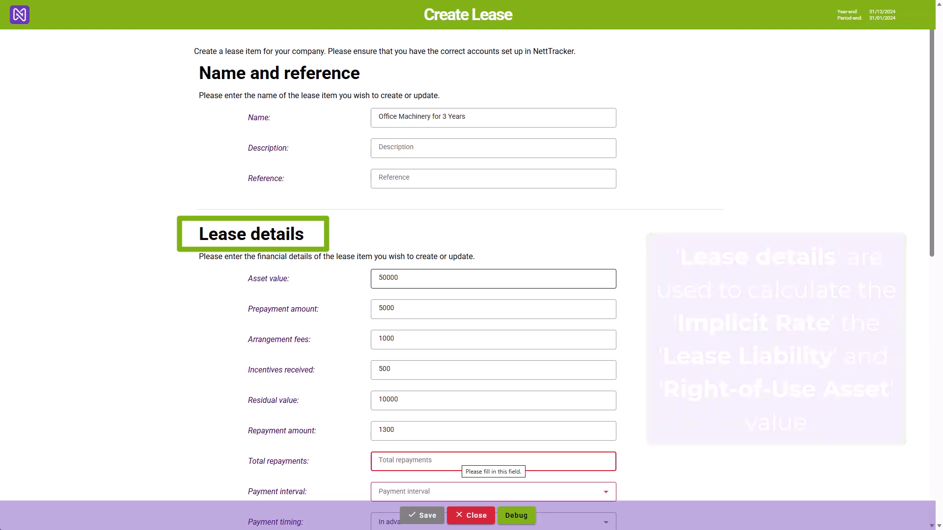
text(36)
Step: Set the lease's payment interval to Monthly and its payment timing to In advance
scroll(471, 275, down, 9)
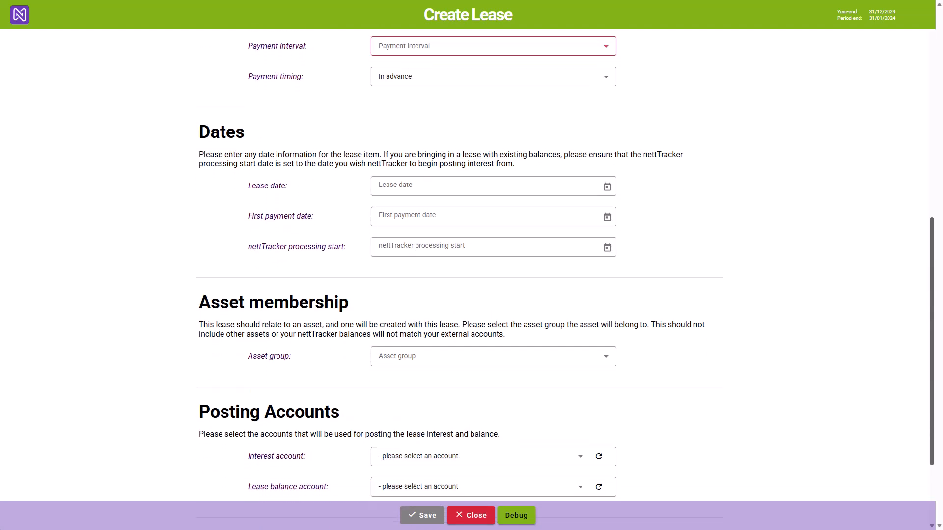
click(493, 46)
click(493, 72)
click(493, 77)
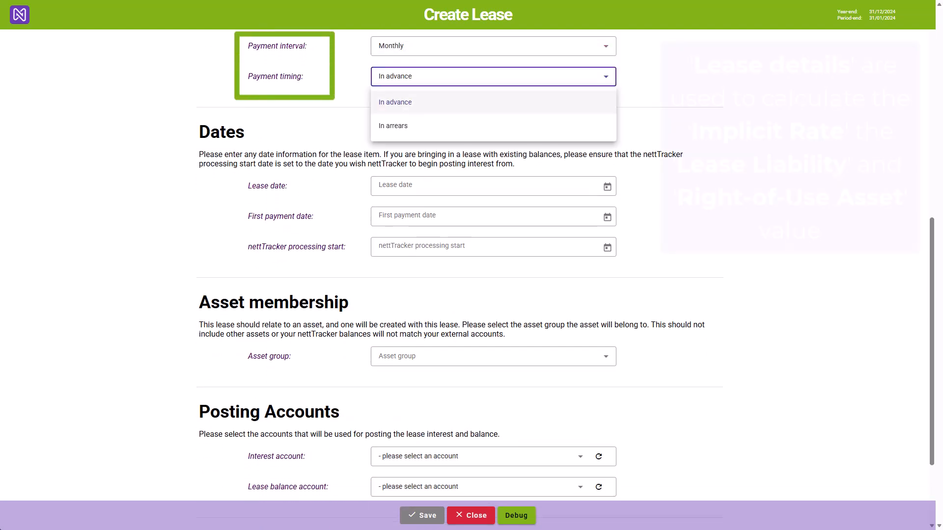
key(Return)
key(Tab)
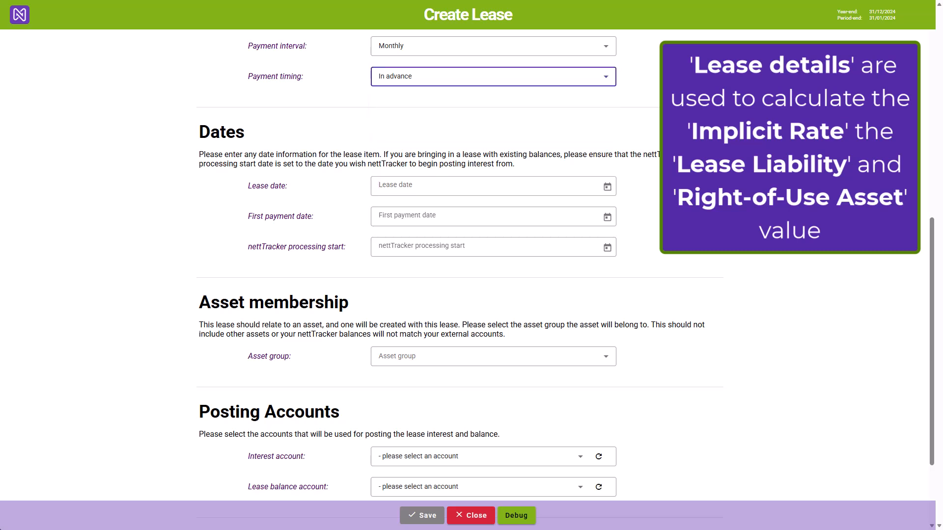
Step: Set the lease date to 15/12/2023, the first payment date to 15/01/2024 and the nettTracker processing start to 01/12/2023
click(491, 186)
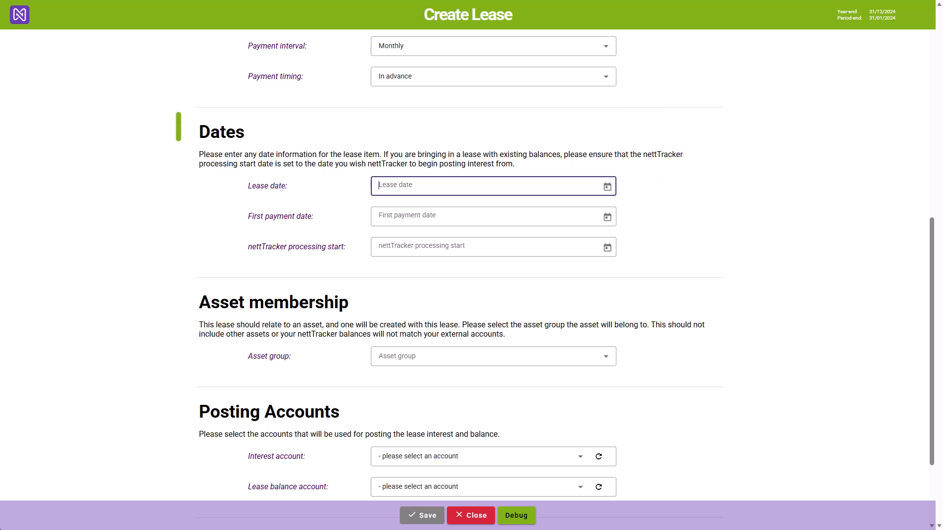
text(15/12/23)
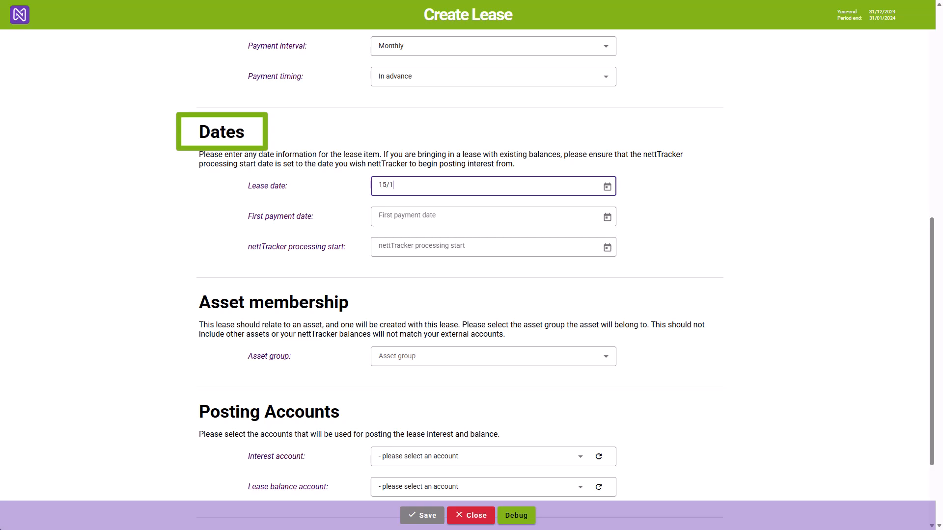
key(Tab)
key(Tab)
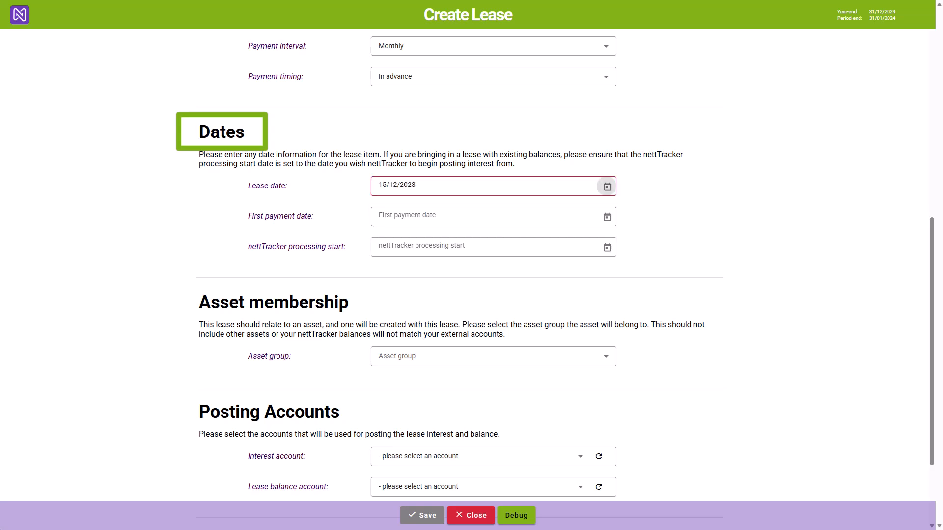
text(15)
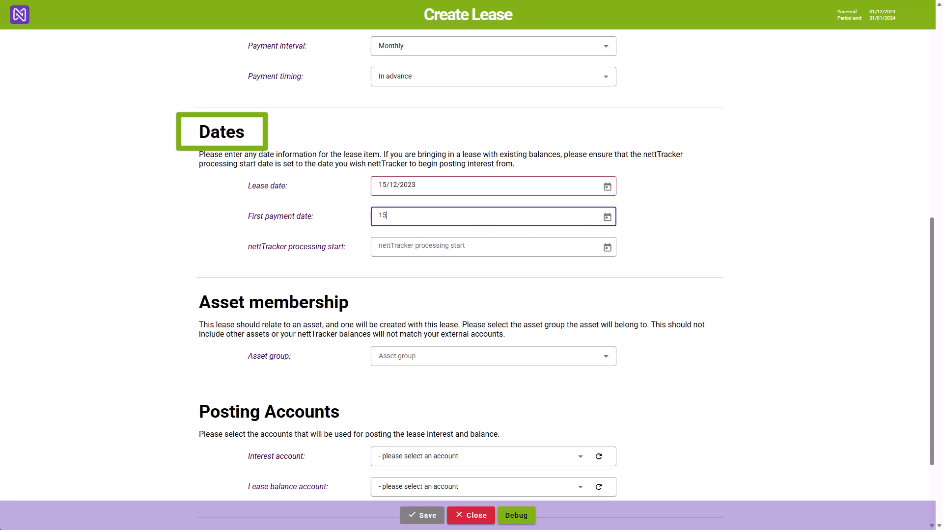
text(/01/2024)
key(Tab)
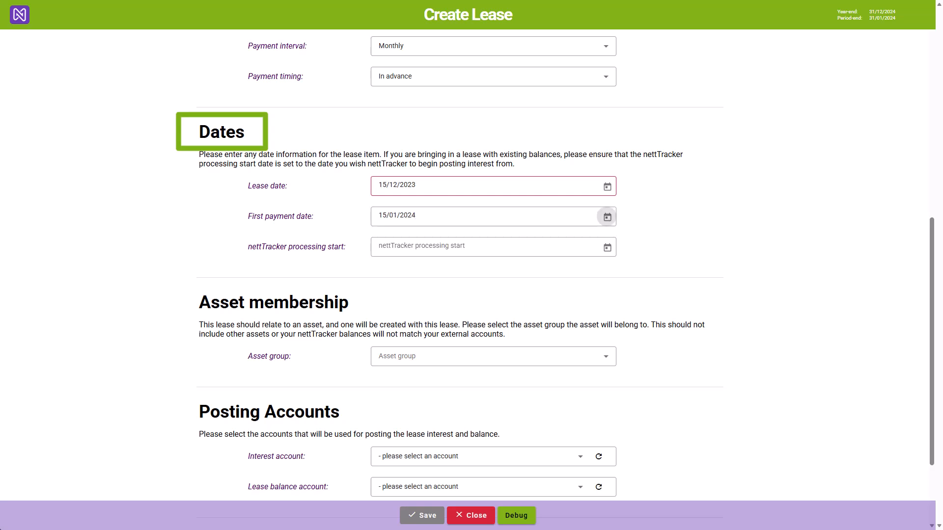
key(Tab)
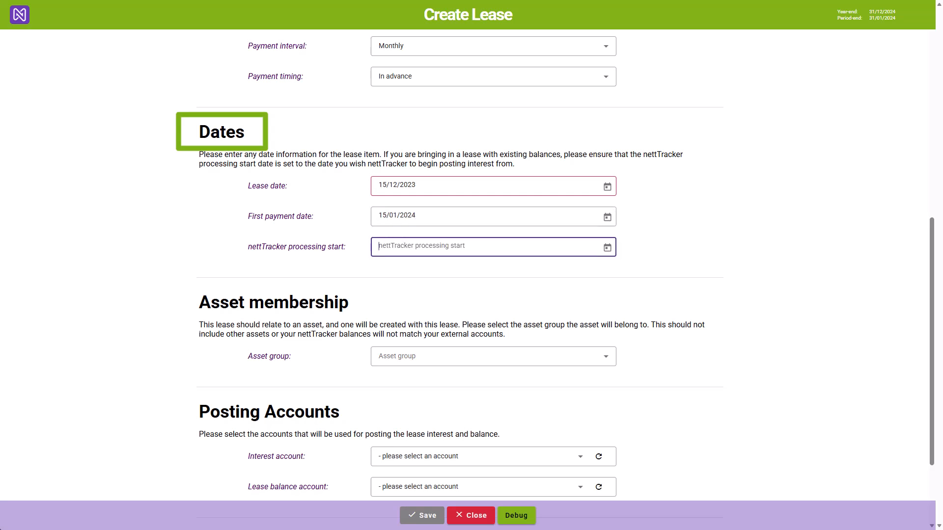
text(1/12/23)
key(Tab)
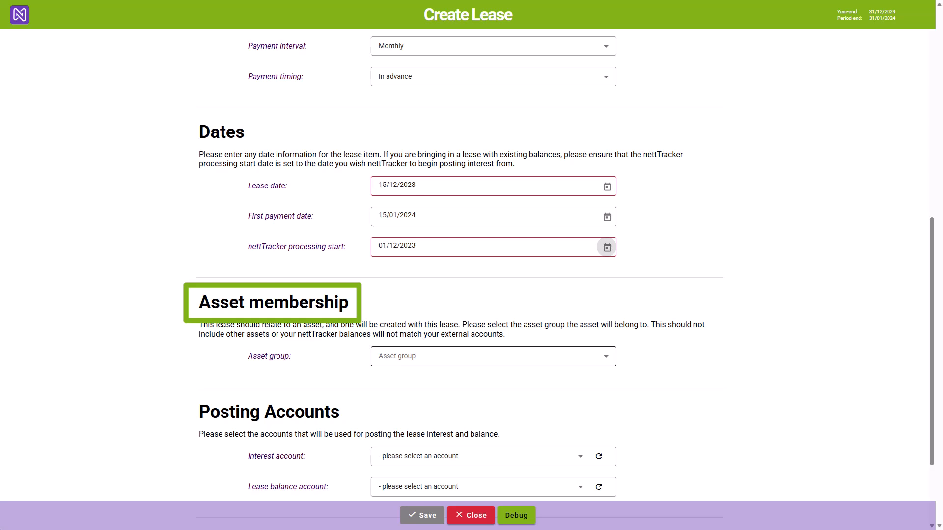
Step: Assign the lease to the Right of Use Assets group and choose Interest expense as the interest account
click(493, 356)
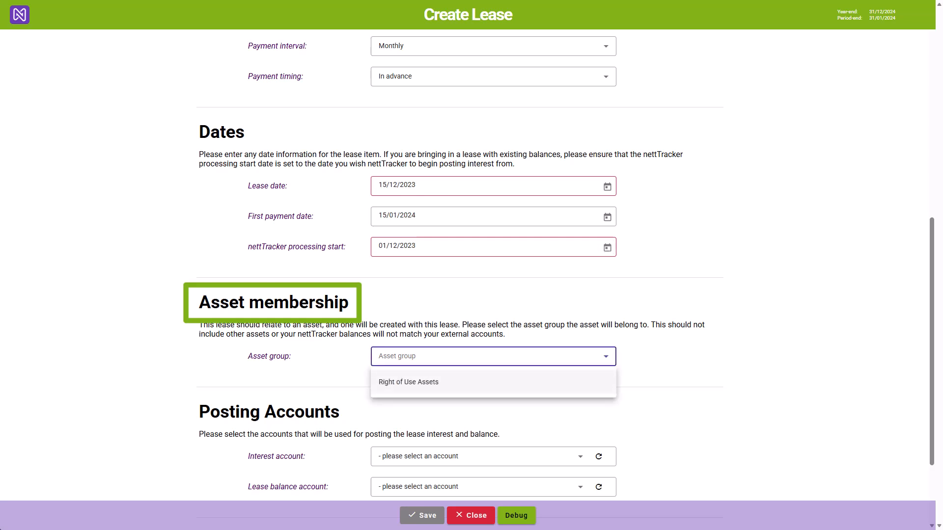
click(492, 382)
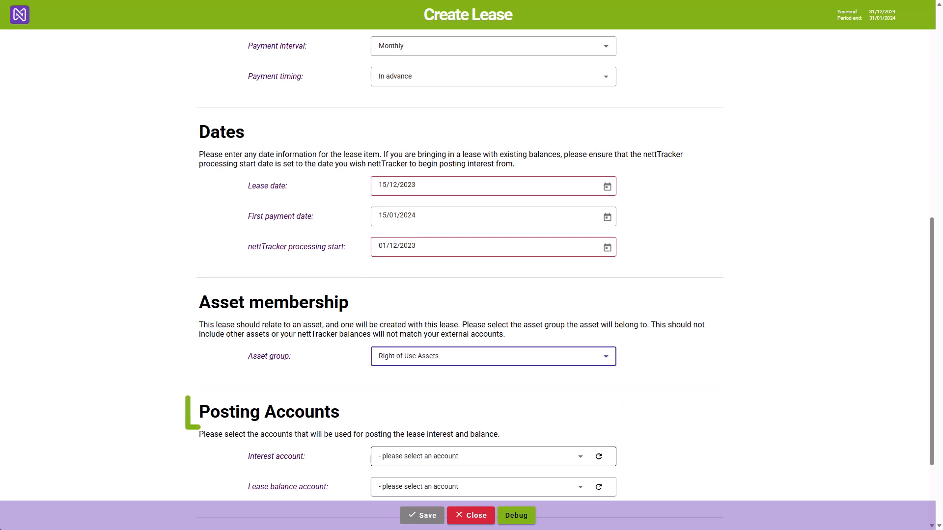
click(476, 457)
text(inter)
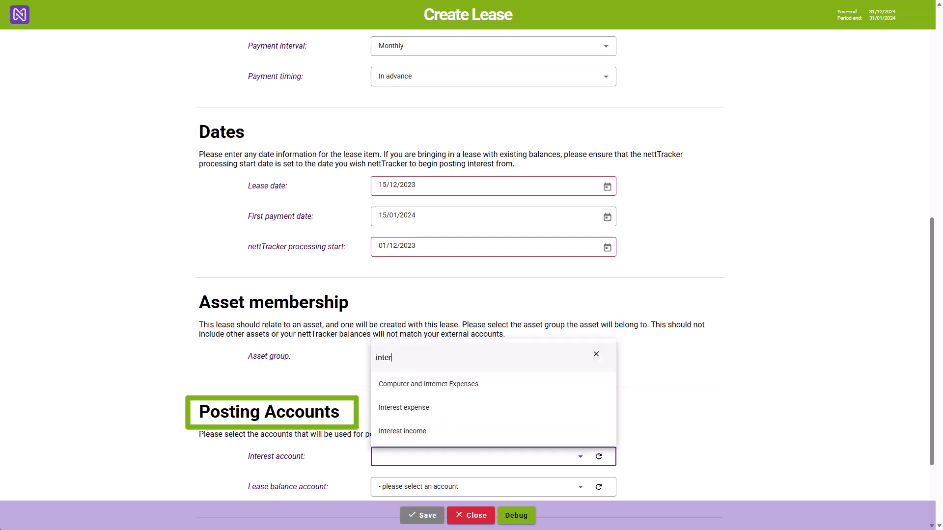
click(403, 407)
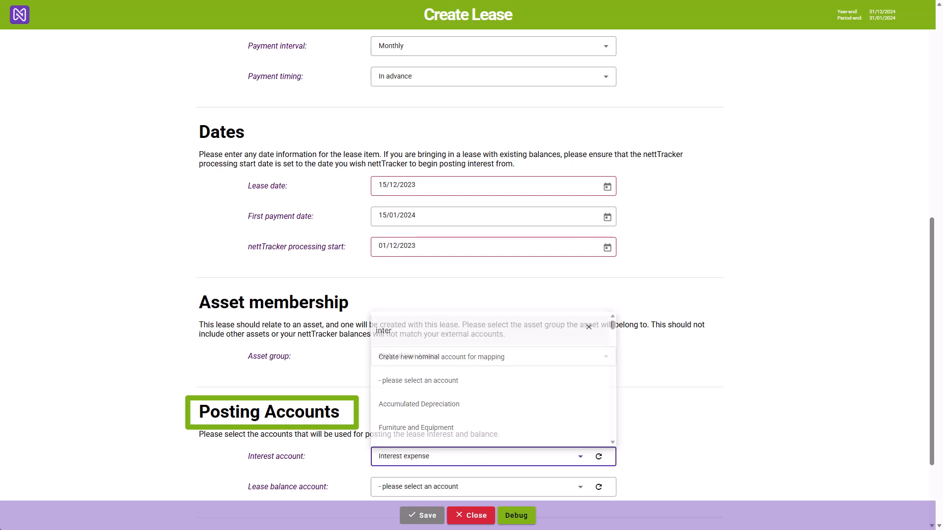
Step: Choose "3 year office machinery lease" as the lease balance account for posting
click(475, 487)
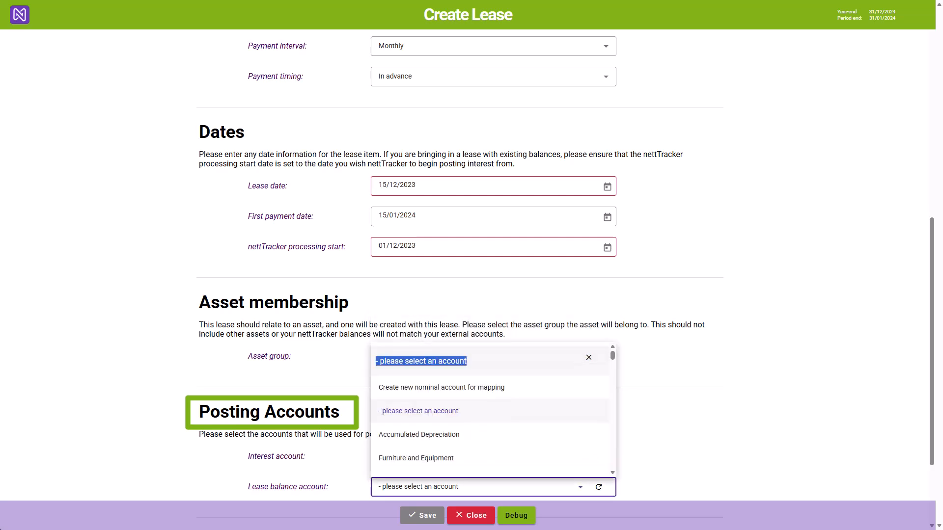
text(lease)
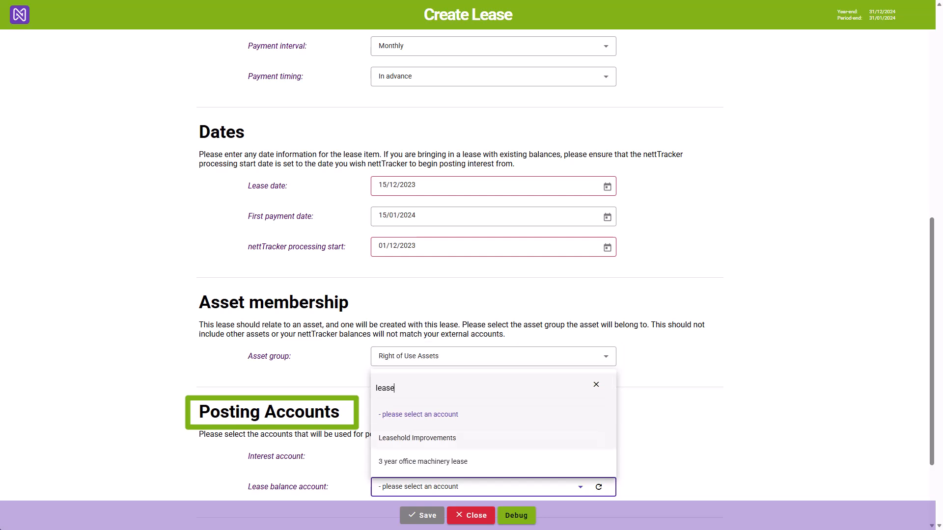
key(Down)
key(Return)
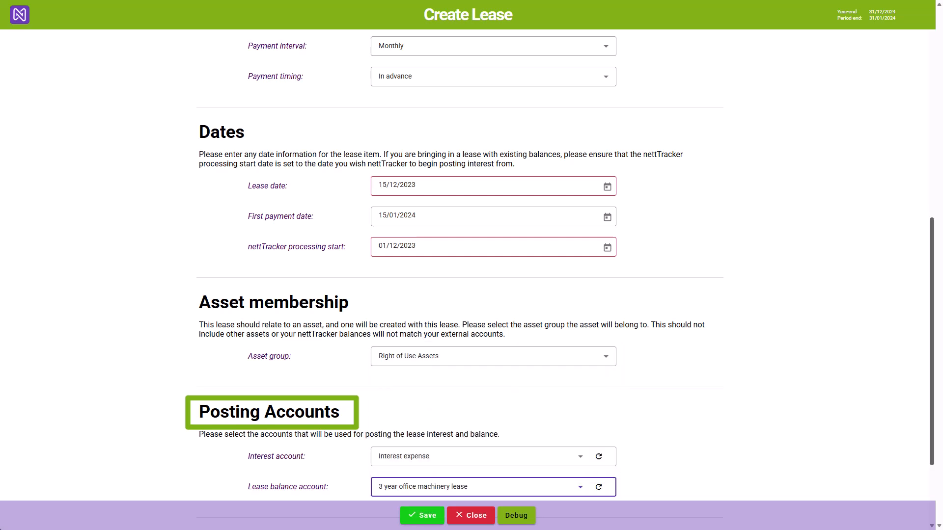
drag(931, 341, 932, 397)
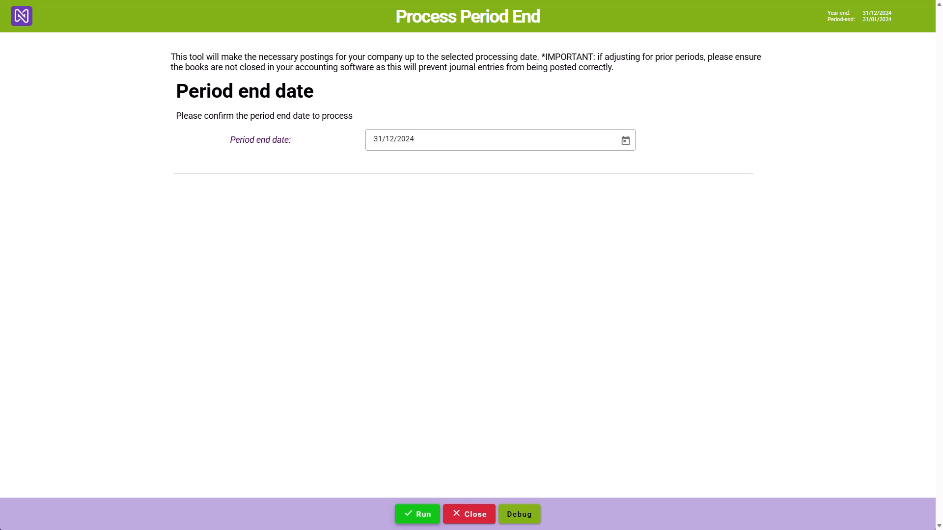
Step: Run the period end processing with the period end date 31/12/2024
click(417, 514)
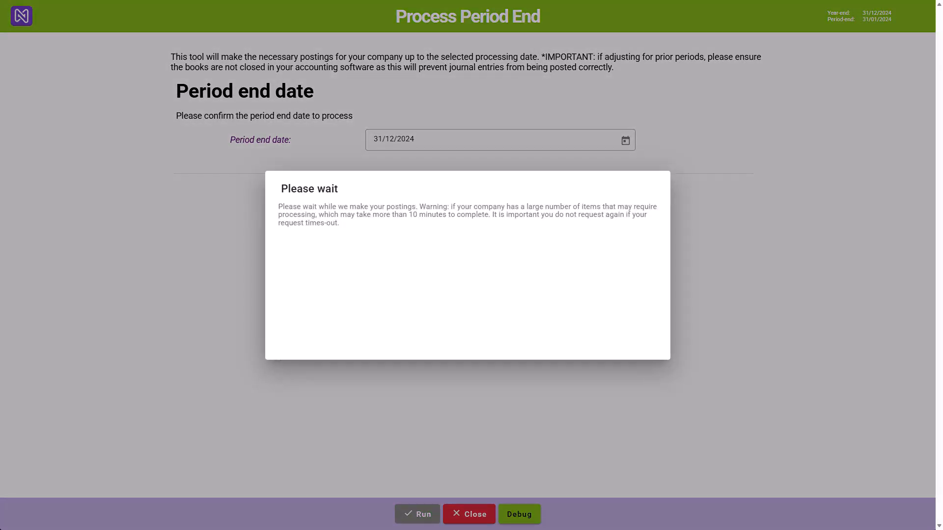